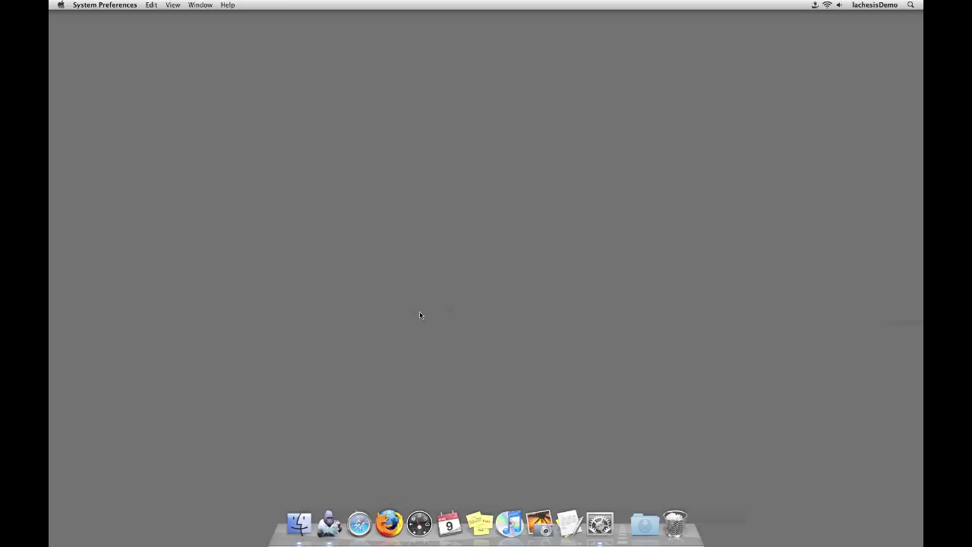
Switch to Safari with the Lachesis project page and check the Mac's installed Mac OS X version
left_click(360, 524)
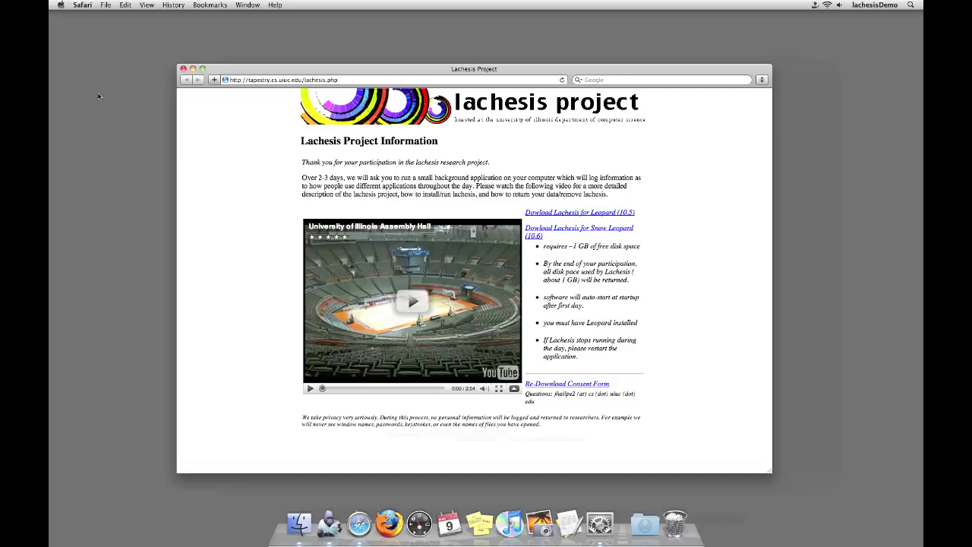
left_click(61, 5)
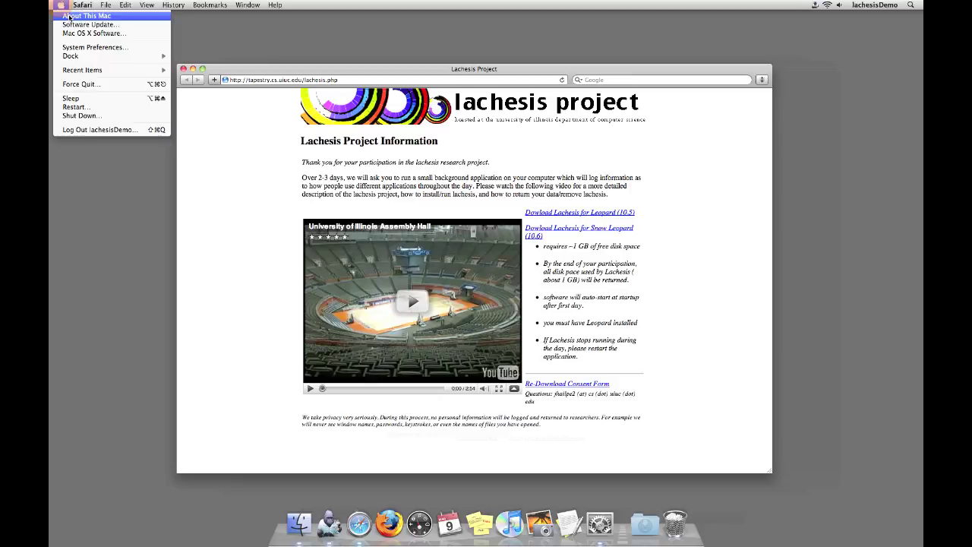
left_click(68, 16)
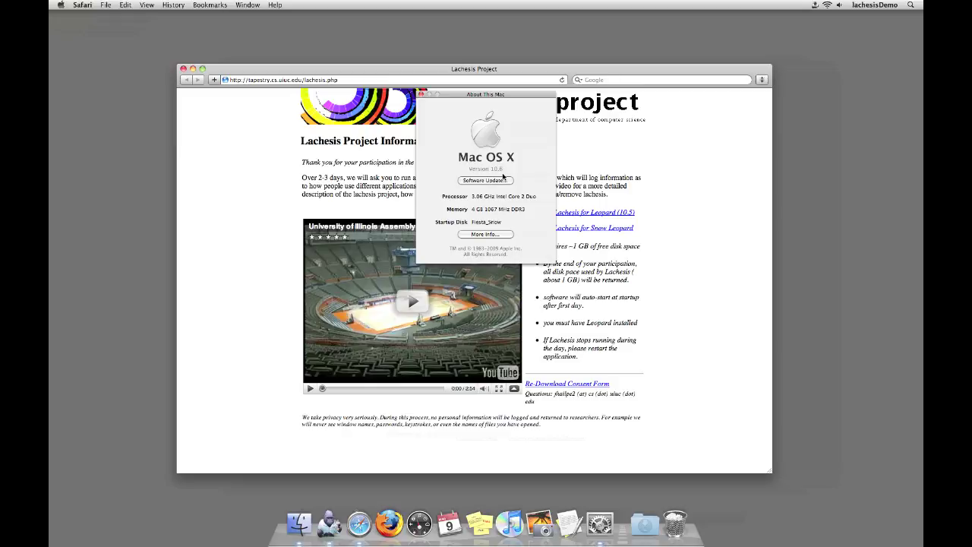
left_click(421, 94)
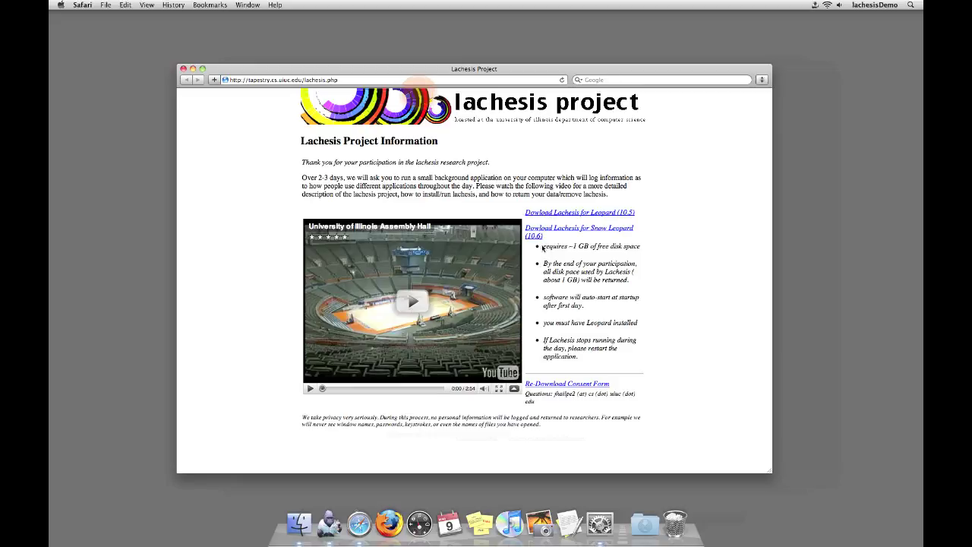
Download Lachesis for Snow Leopard (10.6) and copy the Lachesis folder from its disk image into Applications
left_click(551, 233)
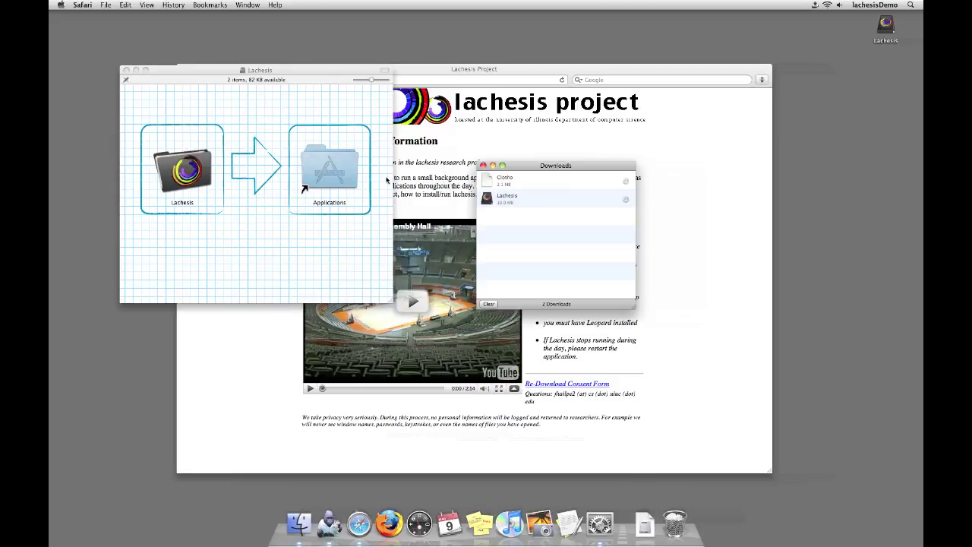
left_click(176, 180)
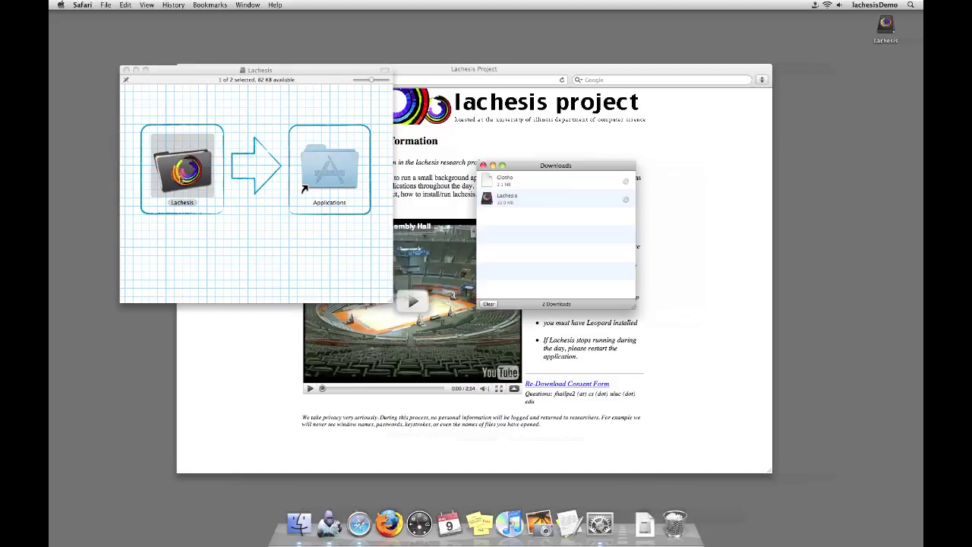
left_click_drag(176, 180, 327, 182)
Close the Lachesis disk image window, the project page window and the Downloads window
left_click(126, 70)
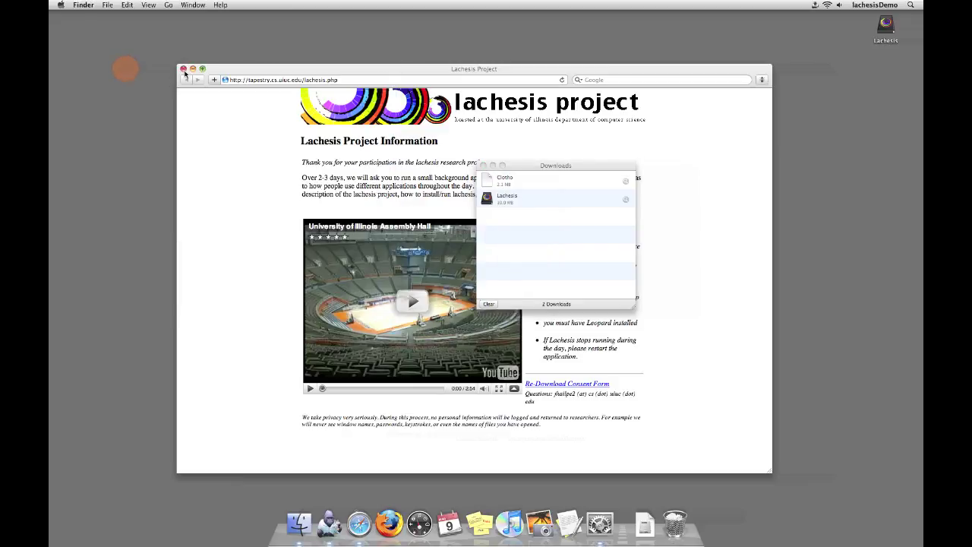
left_click(183, 69)
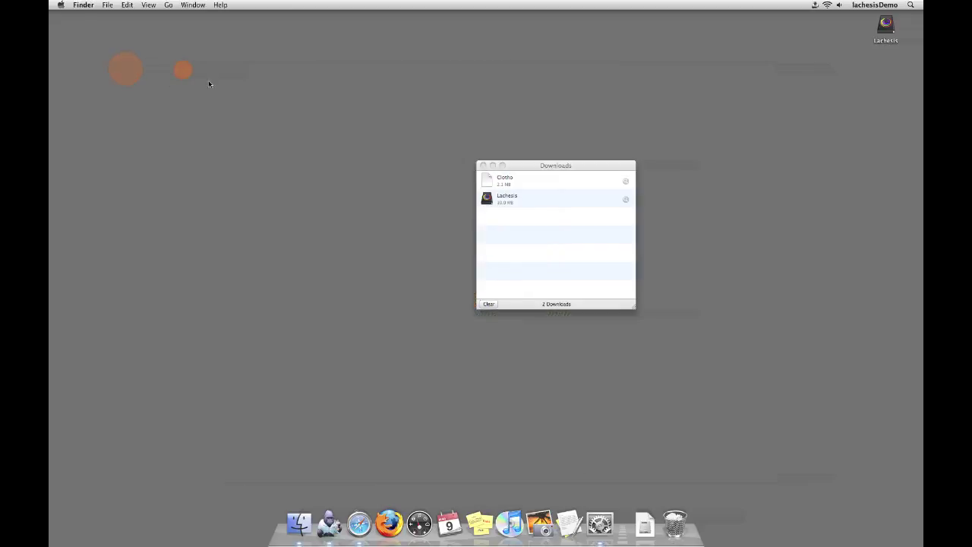
left_click(483, 165)
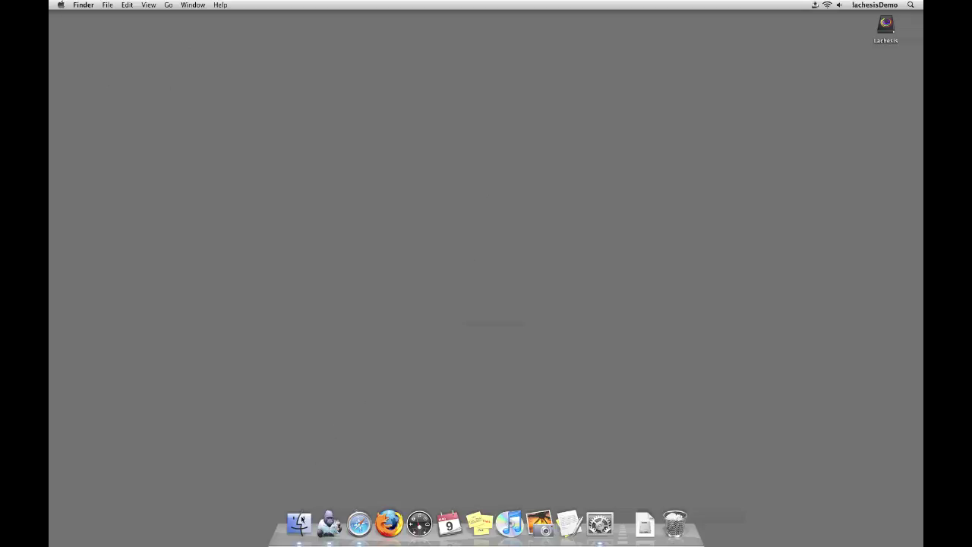
Open the installed Lachesis folder inside Applications in Finder
left_click(298, 528)
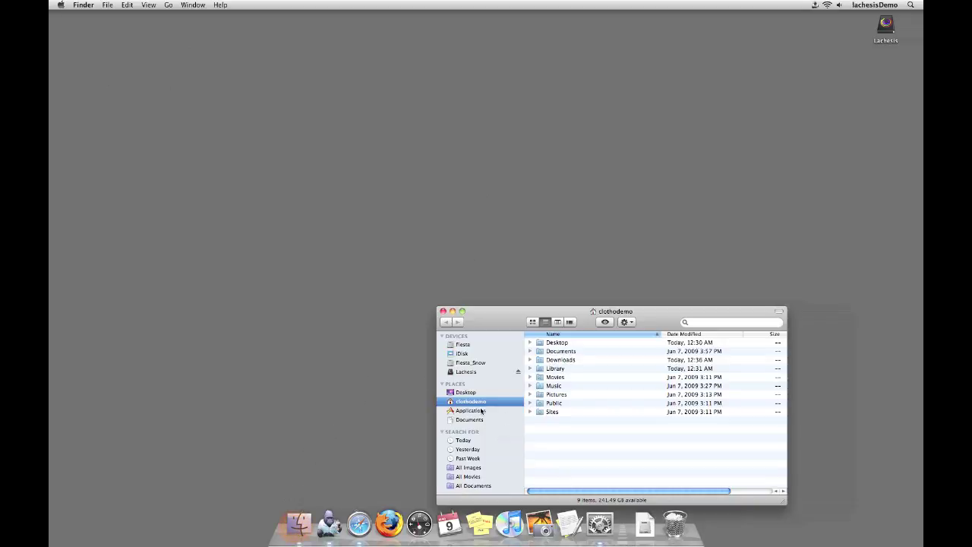
left_click(479, 411)
scroll(552, 410, "down", 5)
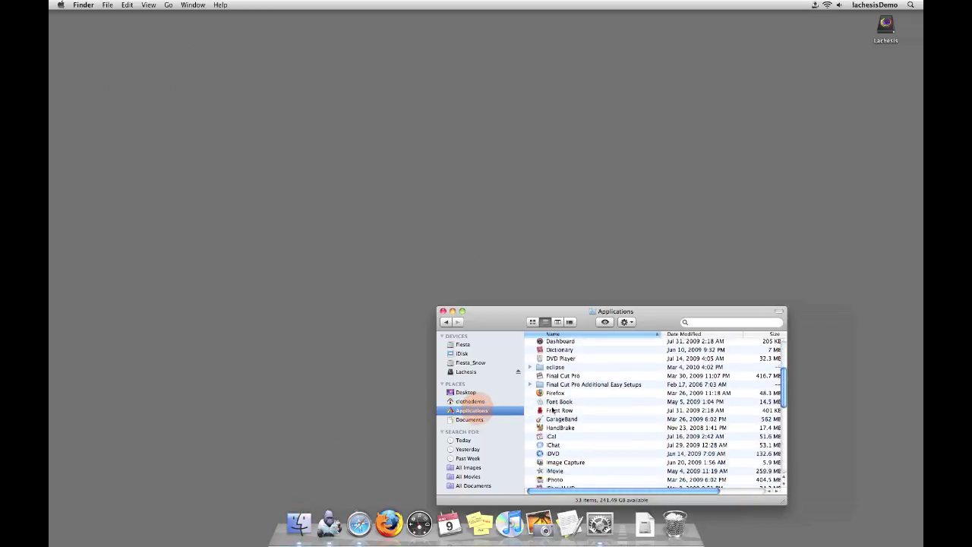
scroll(552, 411, "down", 5)
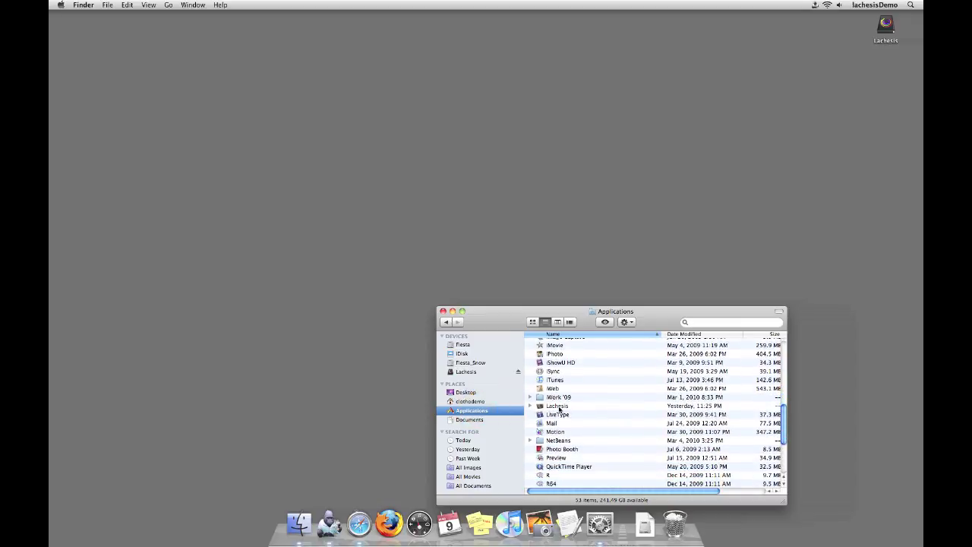
left_click(589, 407)
double_click(589, 408)
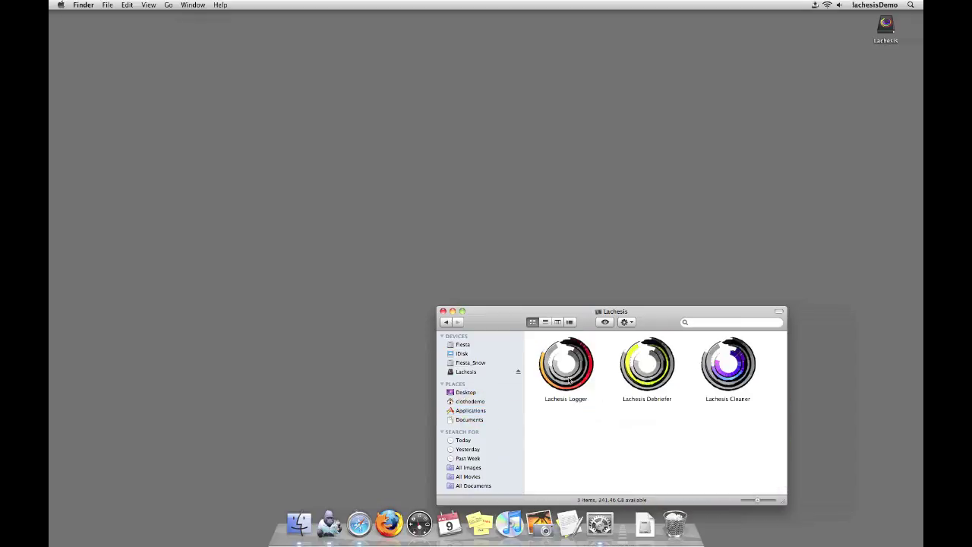
Identify the Lachesis Logger, Lachesis Debriefer and Lachesis Cleaner applications by selecting each in turn, and clear the selection
left_click(567, 380)
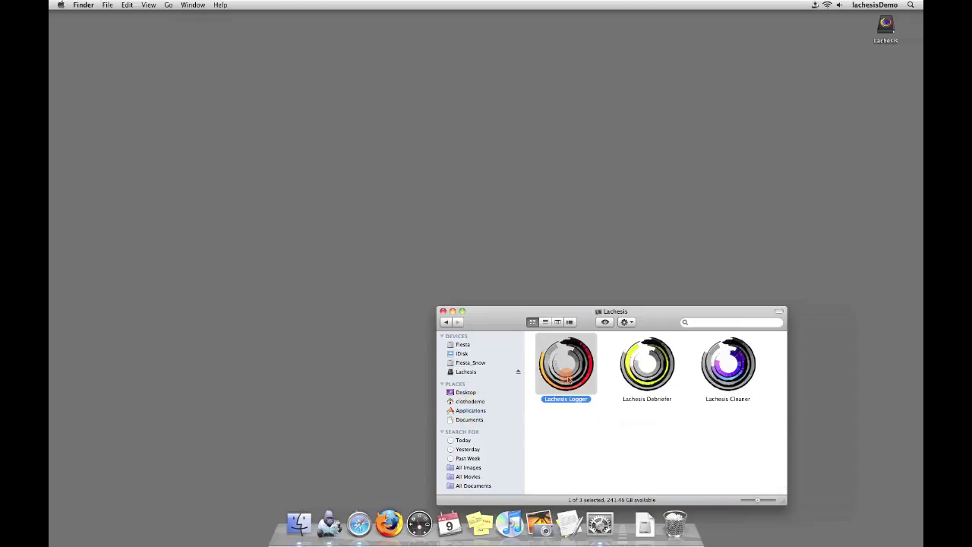
left_click(645, 381)
left_click(730, 382)
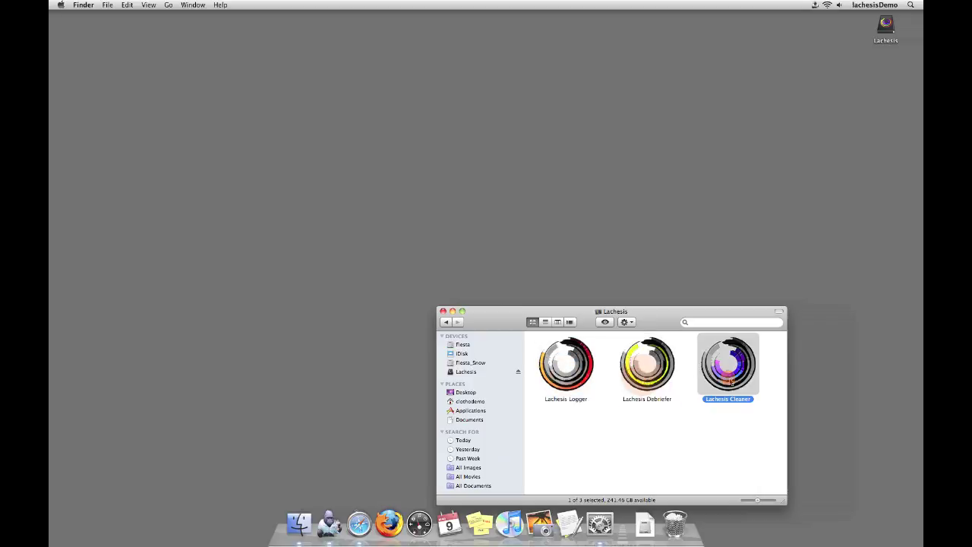
left_click(685, 448)
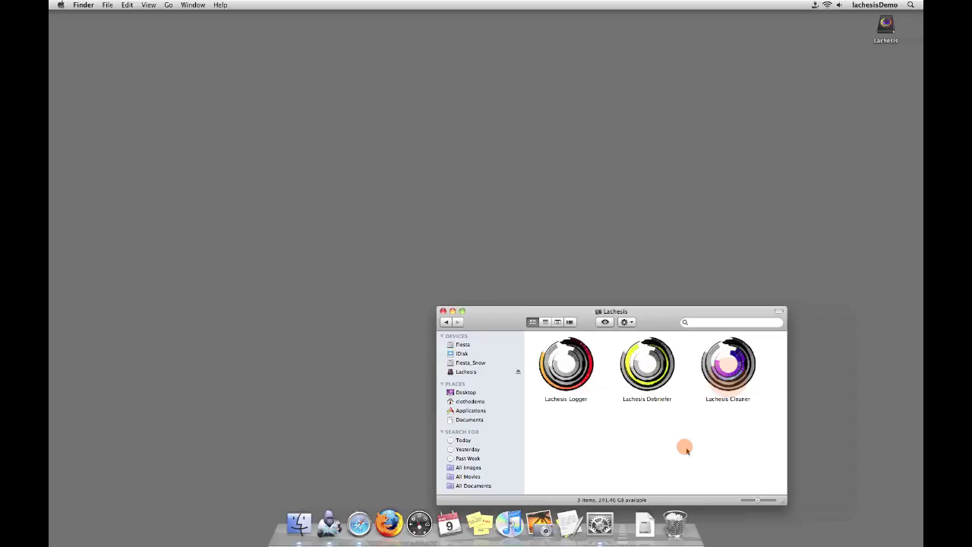
Launch Lachesis Logger and answer its "What are you doing?" question with "Learning how to use Lachesis"
left_click(566, 369)
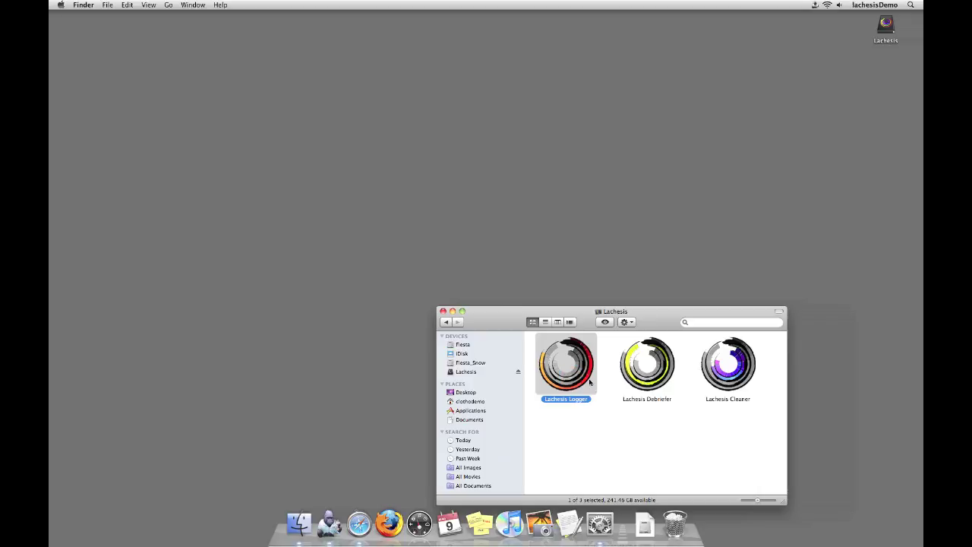
double_click(581, 370)
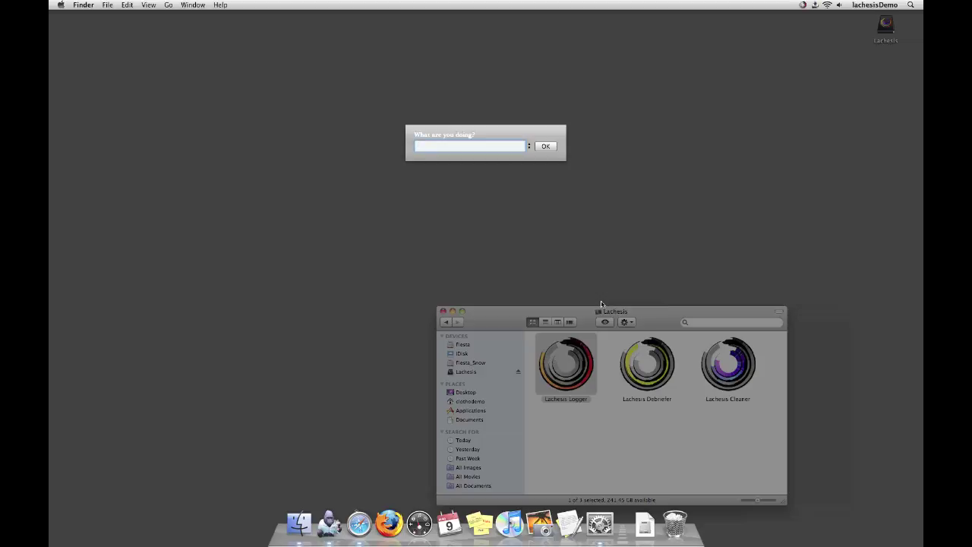
type("Learning how to use Lachesis")
key("Return")
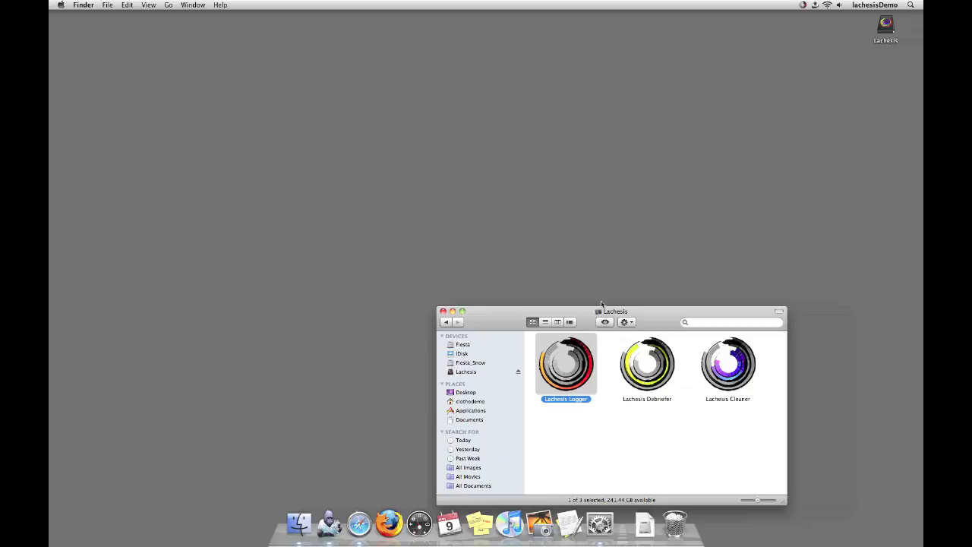
Open the Lachesis log folder and preview Mouse_2010-03-08.log in the Mouse folder
left_click(803, 6)
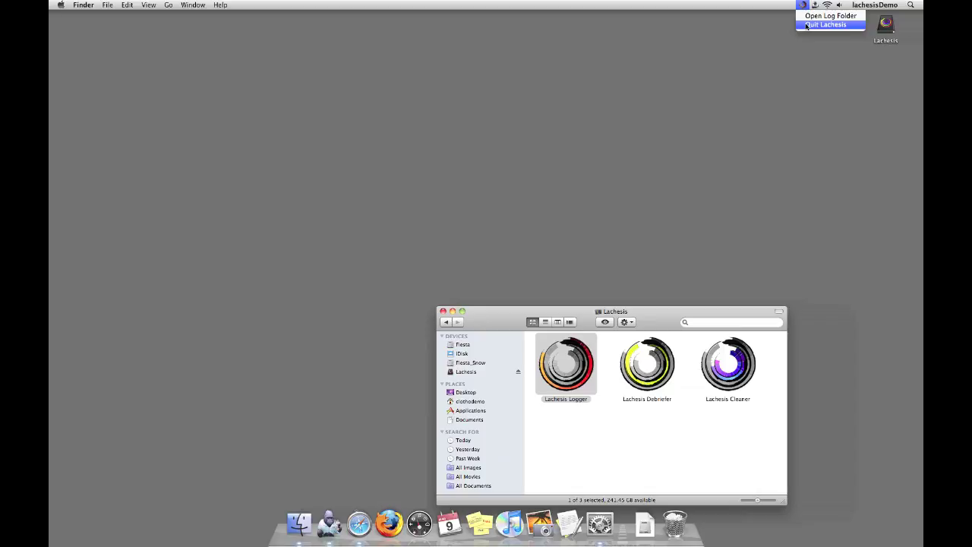
left_click(806, 25)
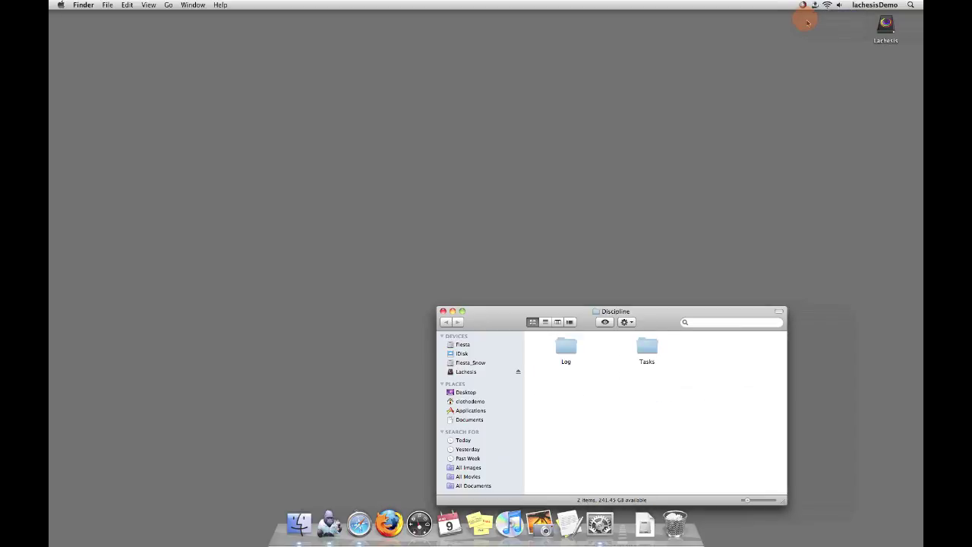
double_click(579, 354)
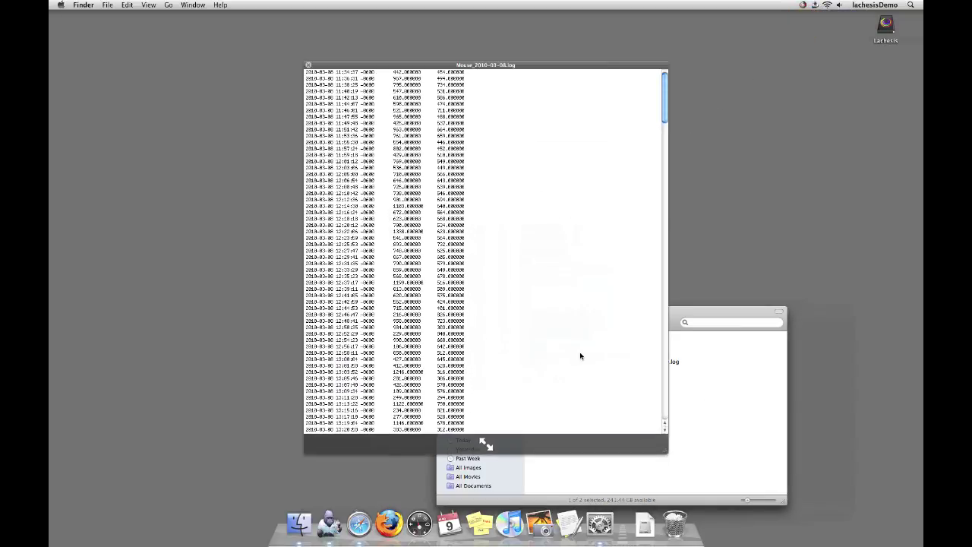
key("space")
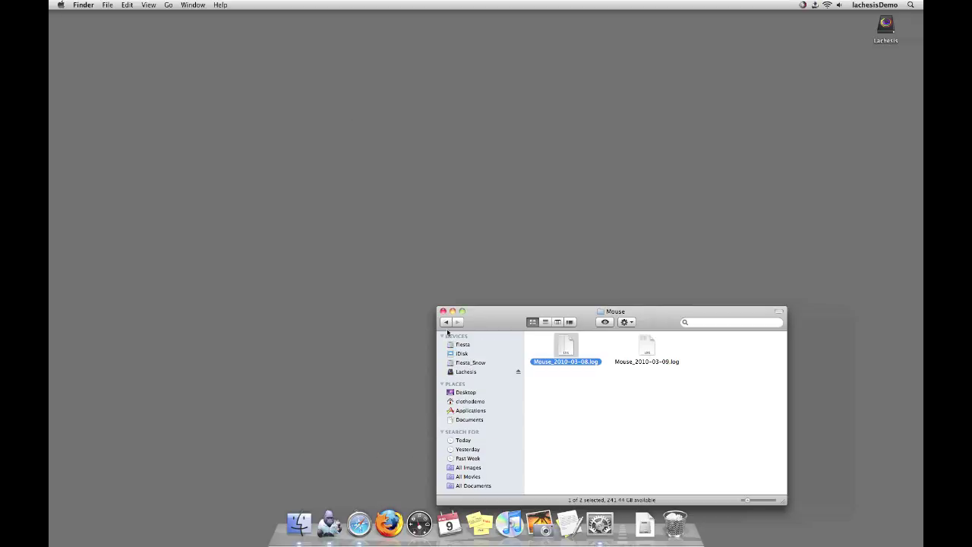
Preview Process_2010-03-08.log in the Processes folder and go back to the Lachesis applications folder
left_click(446, 322)
double_click(647, 347)
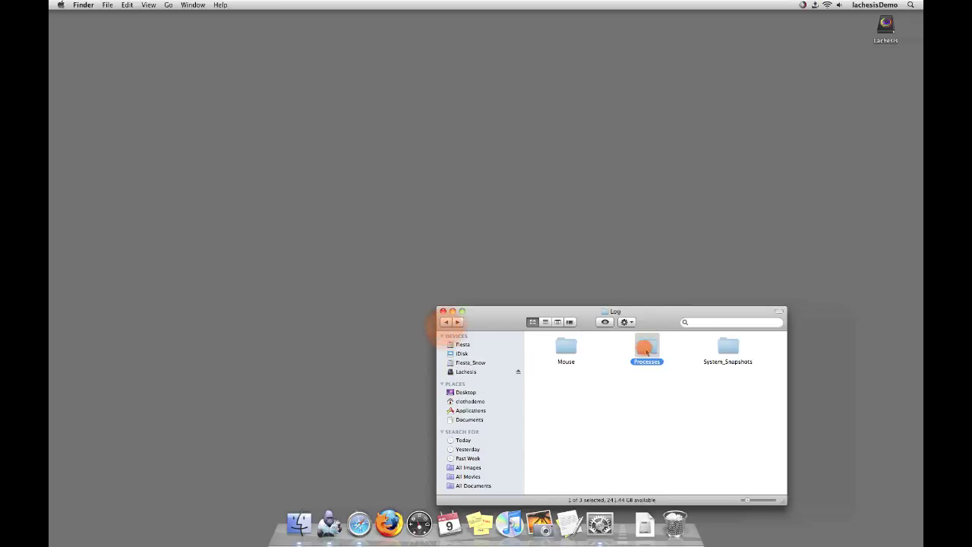
left_click(569, 351)
key("space")
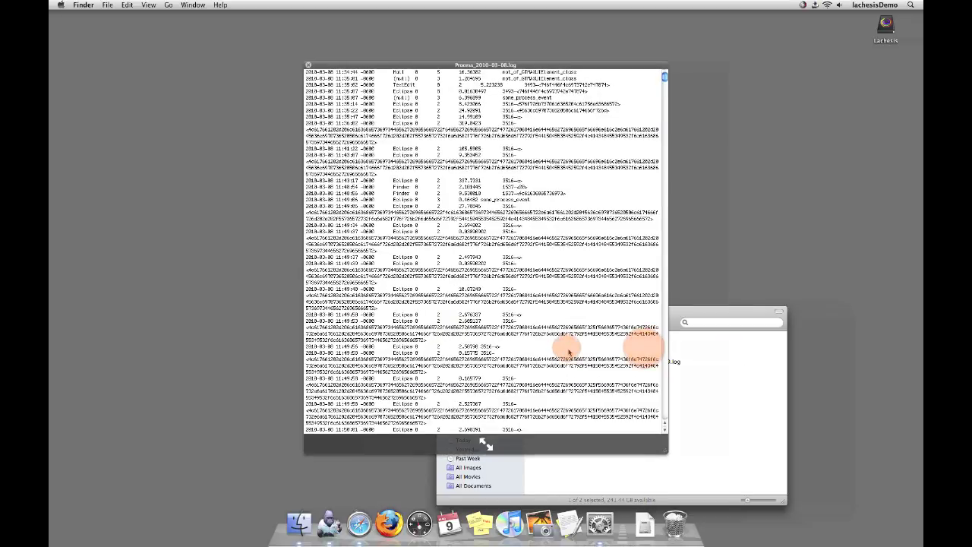
key("space")
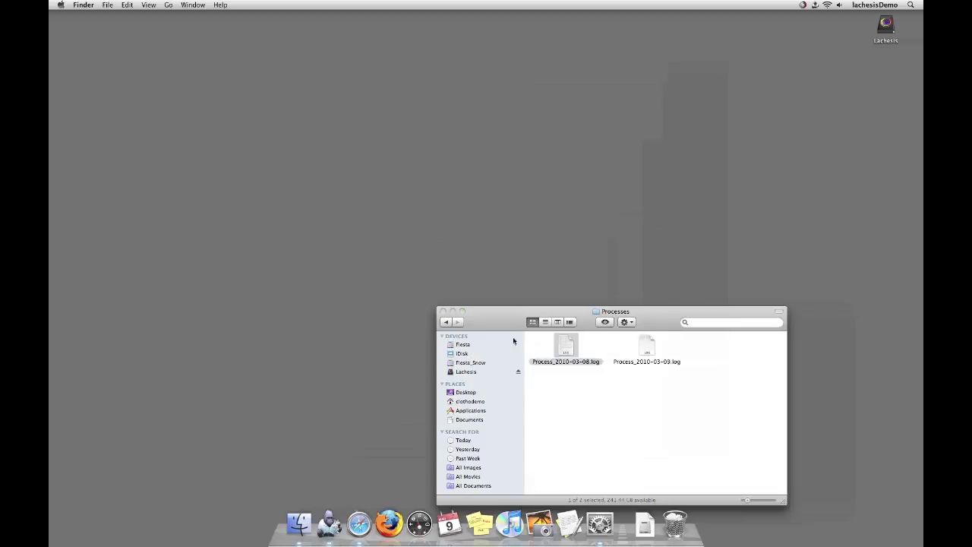
left_click(446, 330)
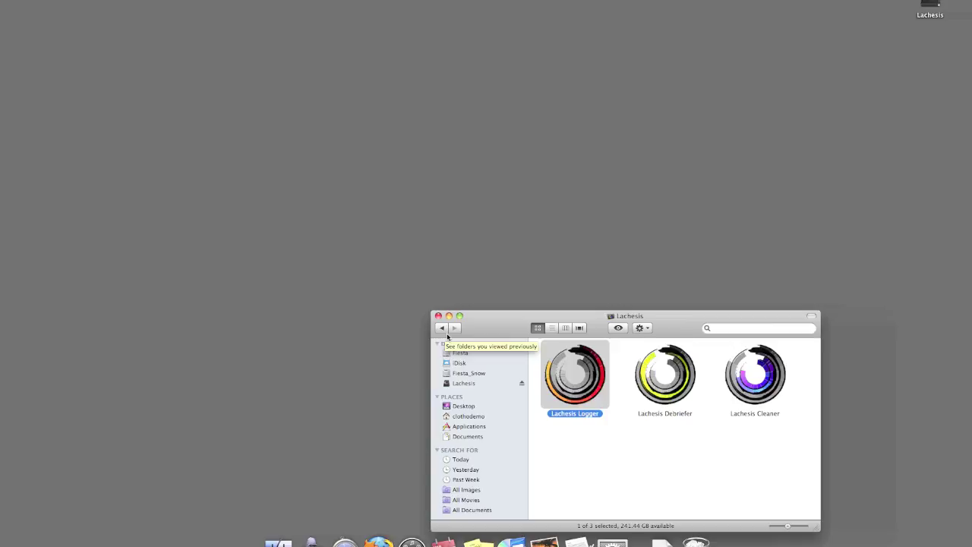
Launch Lachesis Debriefer and start the debriefing for Task_2010-03-08.plist
double_click(665, 372)
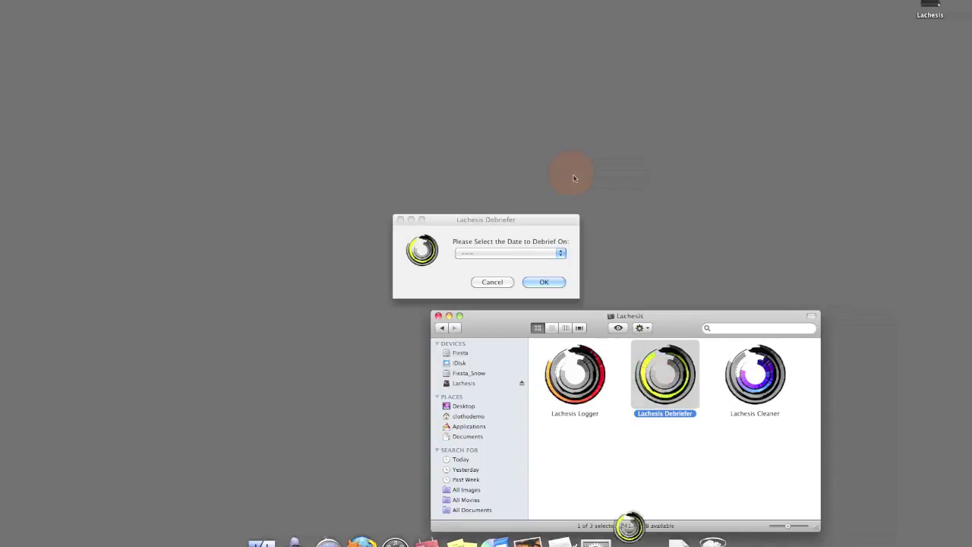
left_click(549, 253)
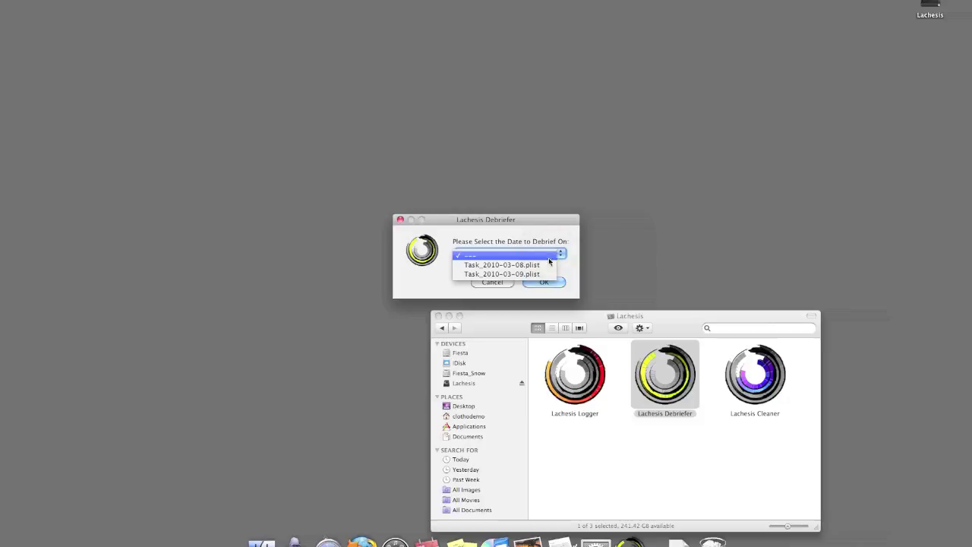
left_click(549, 267)
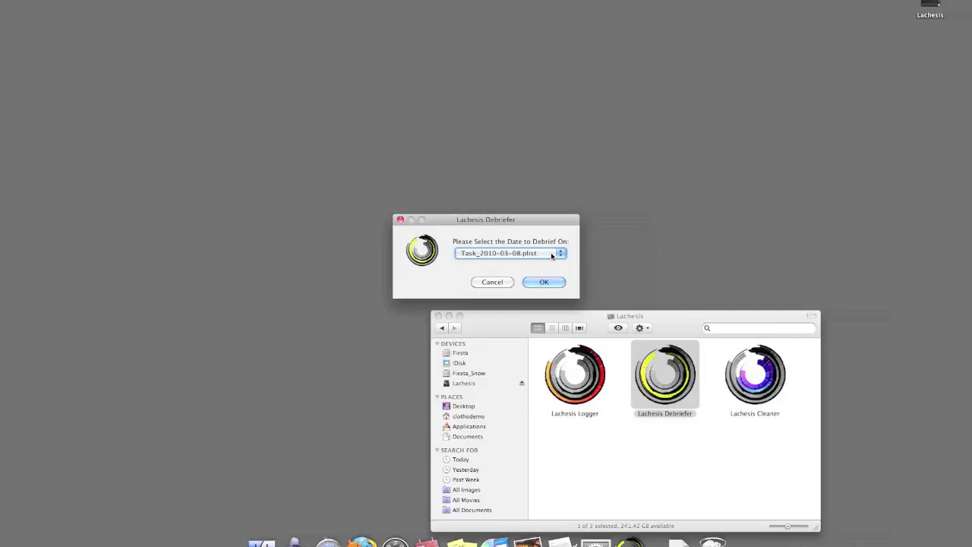
left_click(544, 281)
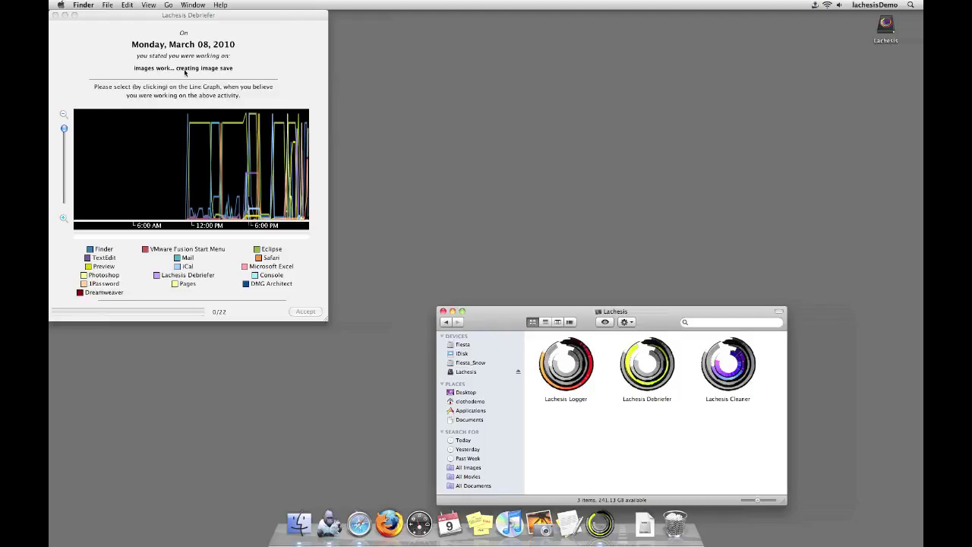
Mark a time shortly after 12:00 PM on the line graph for the activity "images work... creating image save"
left_click(184, 69)
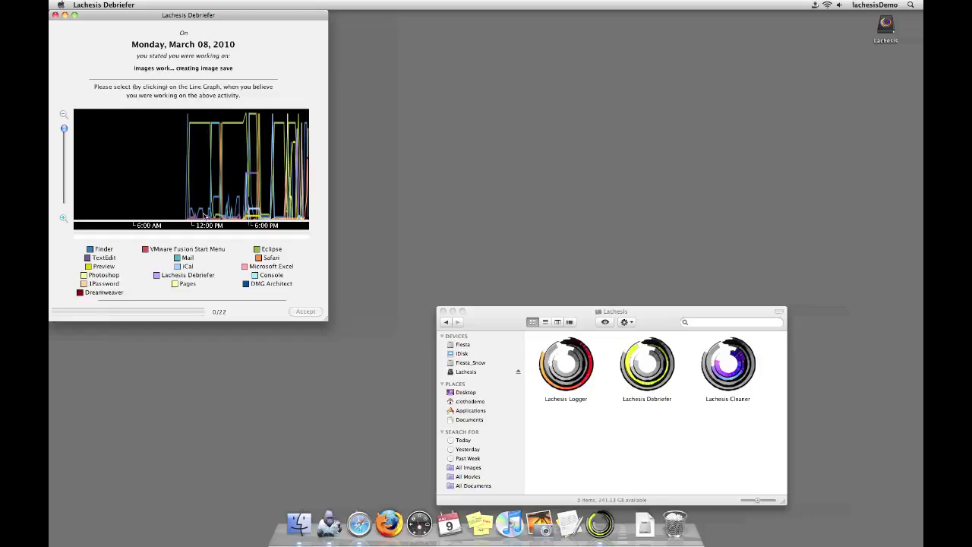
left_click(206, 218)
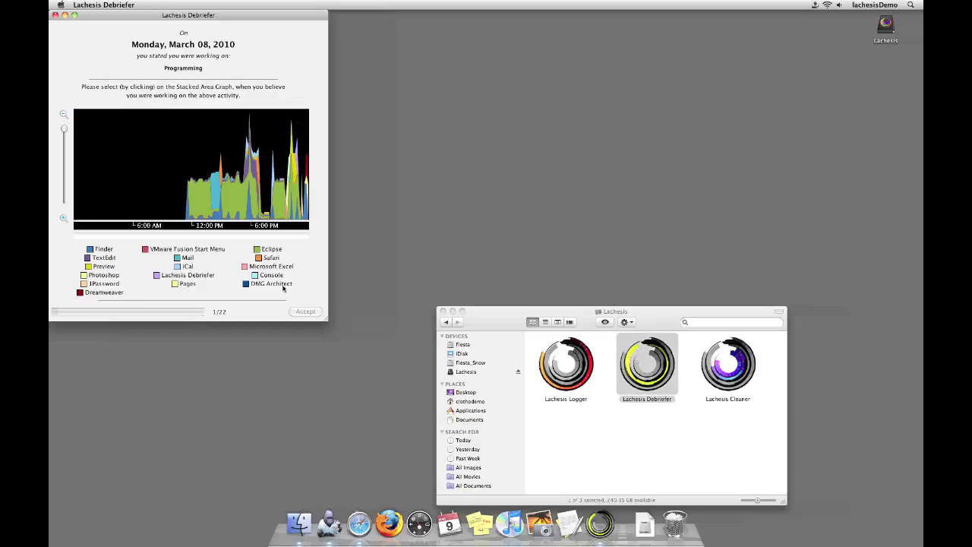
Mark a time shortly before 3:00 PM on the stacked area graph for the activity "Programming" and accept it
left_click(65, 131)
left_click_drag(65, 131, 64, 165)
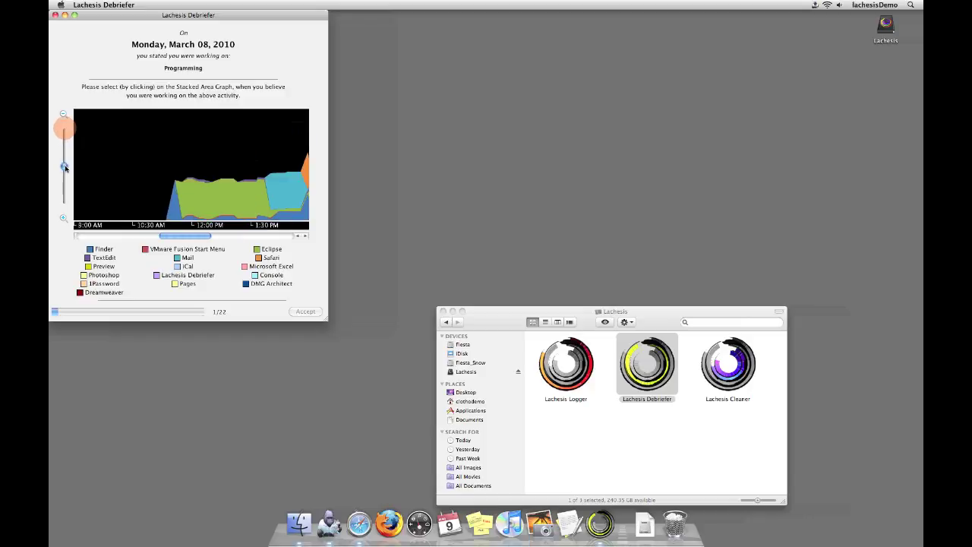
left_click_drag(186, 240, 231, 243)
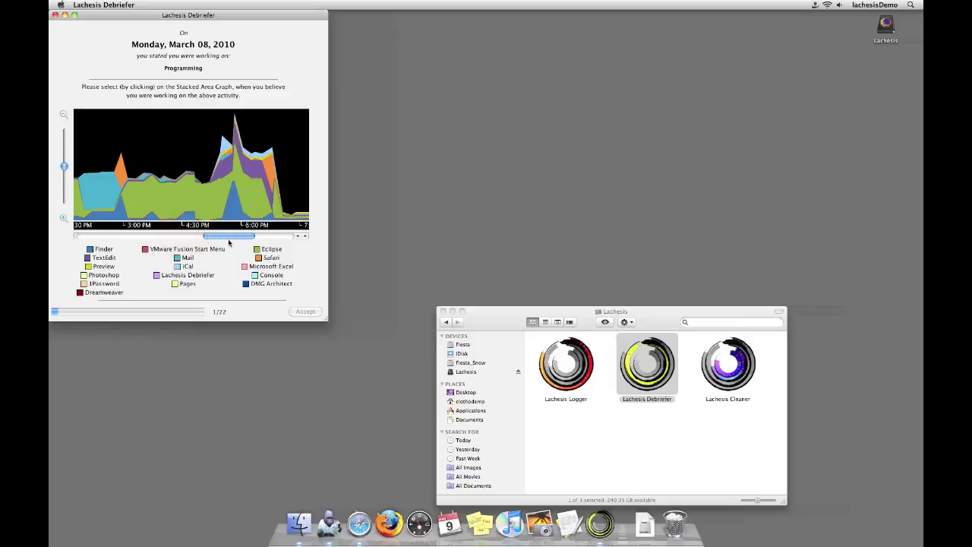
left_click(178, 193)
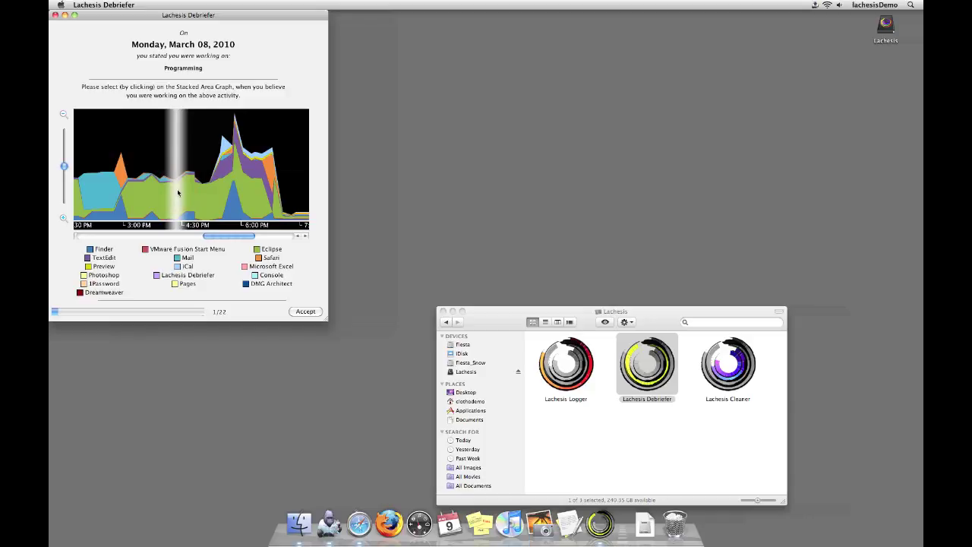
left_click(261, 196)
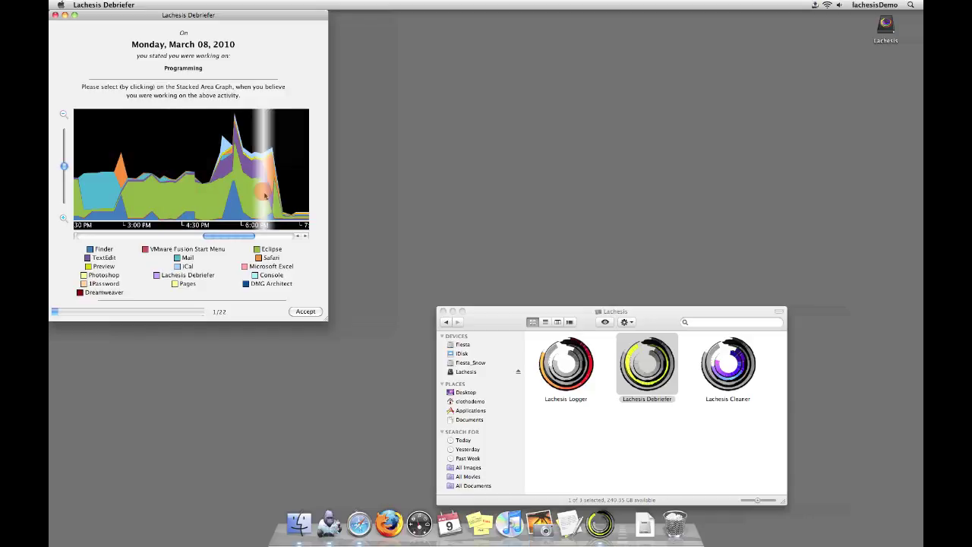
left_click(110, 192)
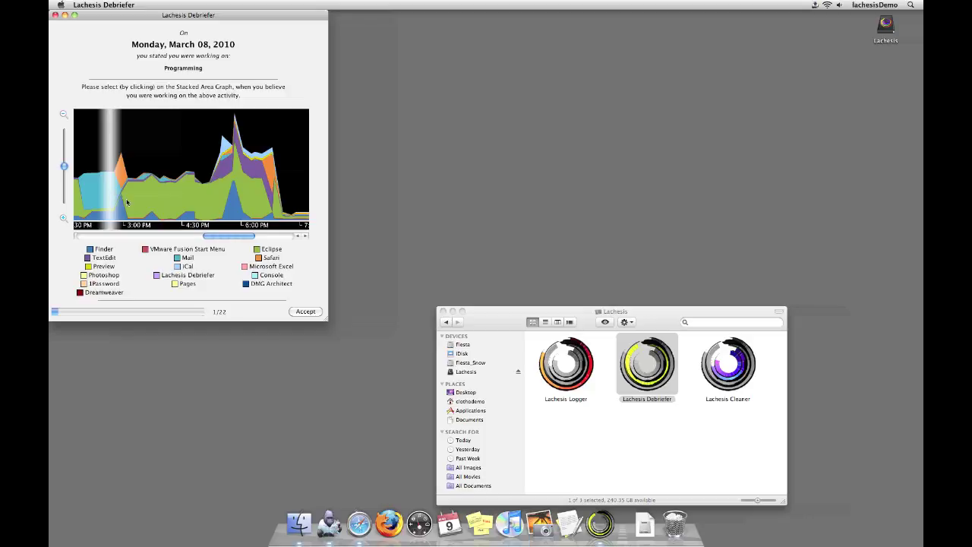
left_click(304, 312)
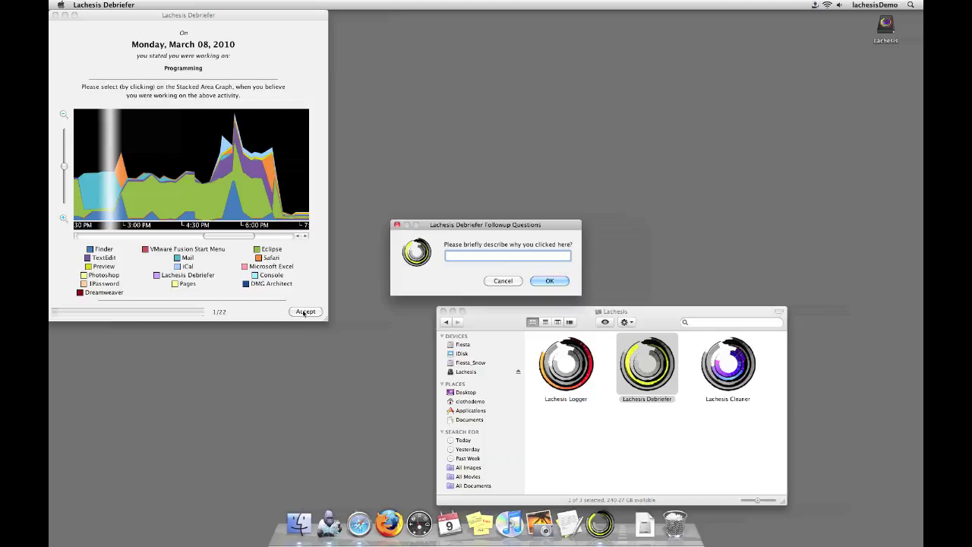
Explain the chosen time in the follow-up question with a reason stating that "Safari became important"
type("Becau")
type("Safari became important")
left_click(552, 282)
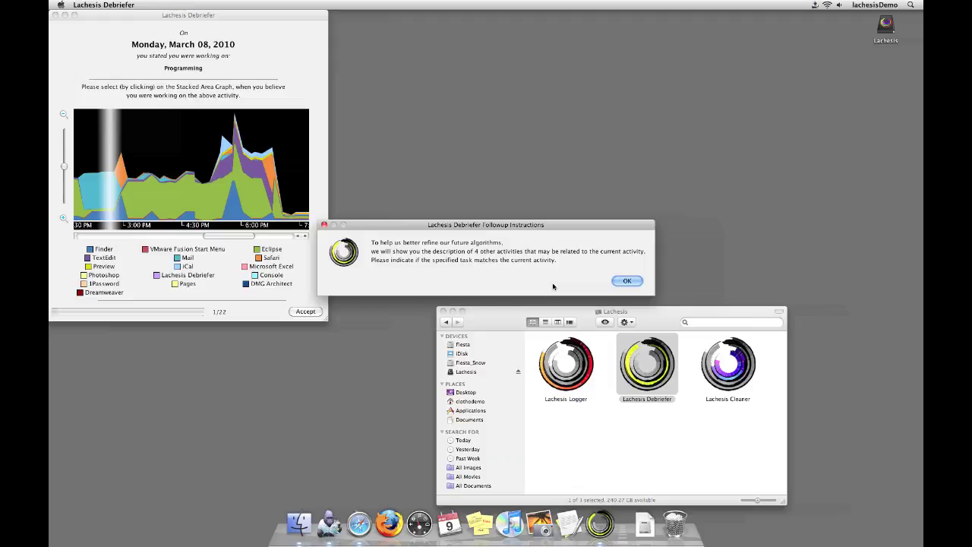
Answer that "Programming" is not the same activity as "Doing Email" but is the same as "starting to program again"
left_click(627, 281)
left_click(519, 280)
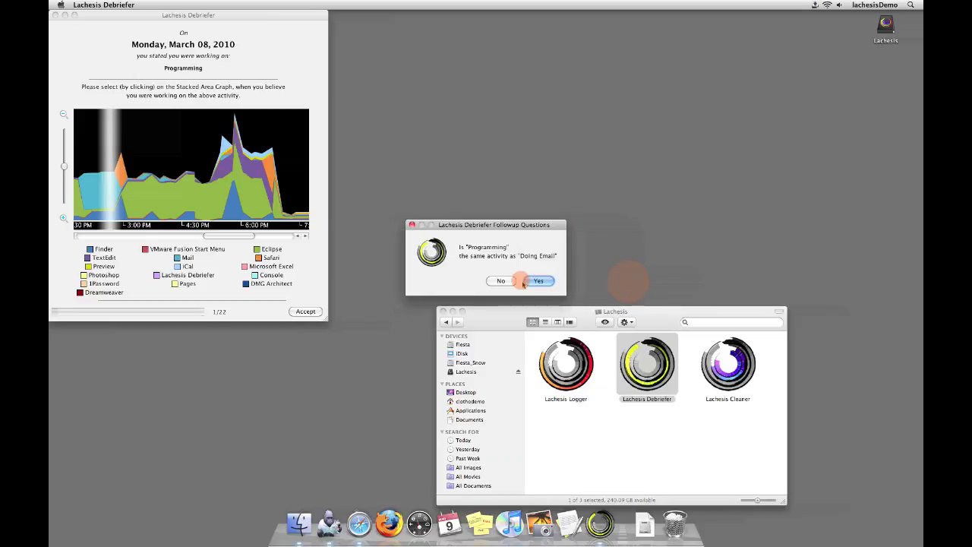
left_click(511, 283)
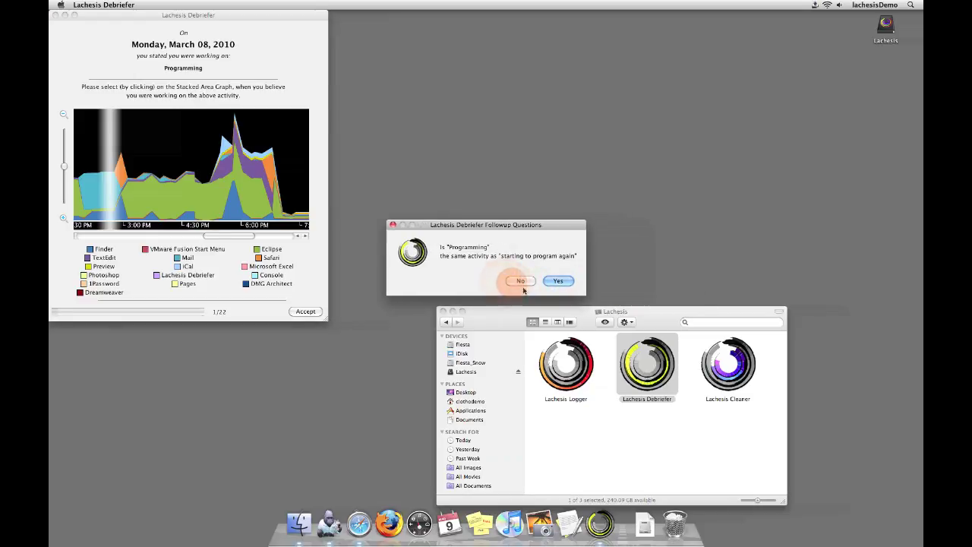
left_click(559, 281)
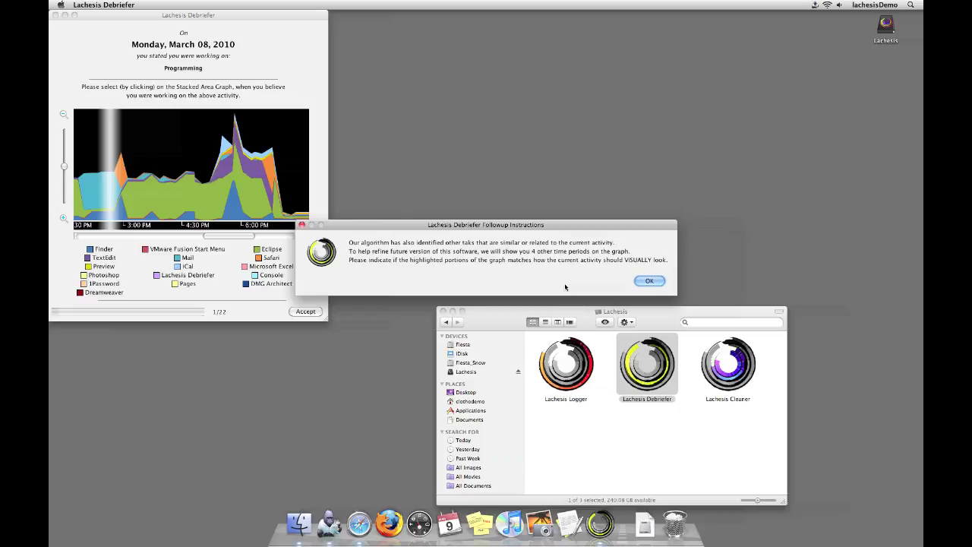
Answer the visual similarity questions for the highlighted "Programming" times on the graph, using both Yes and No
left_click(654, 280)
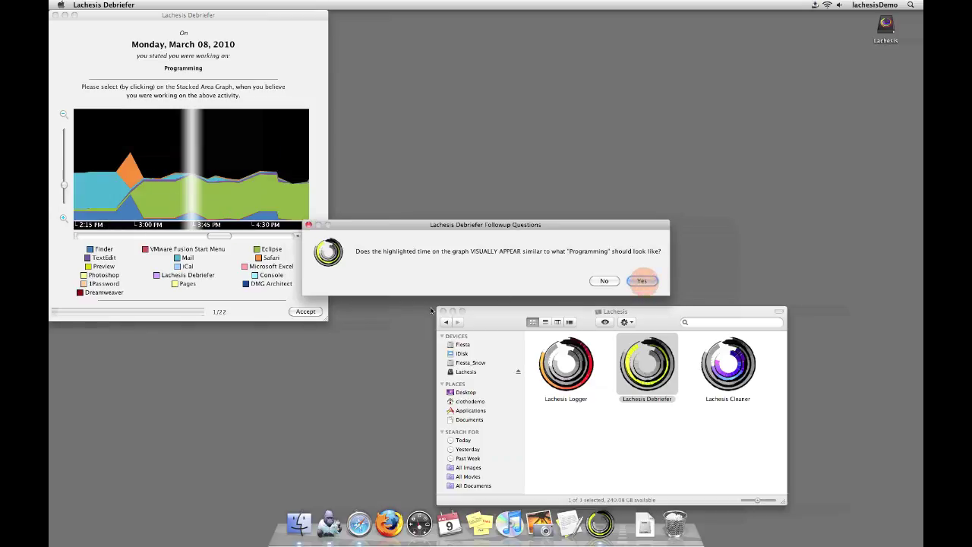
left_click(604, 281)
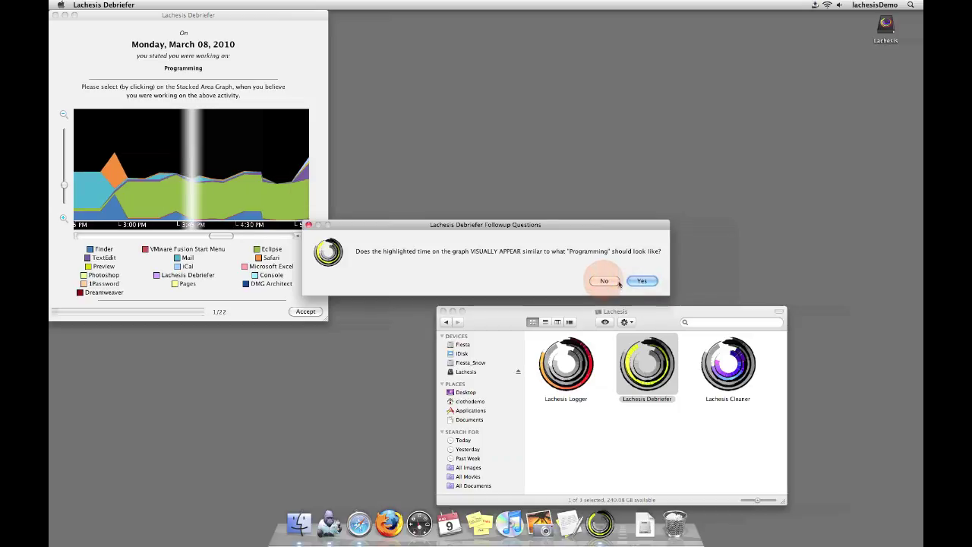
left_click(642, 282)
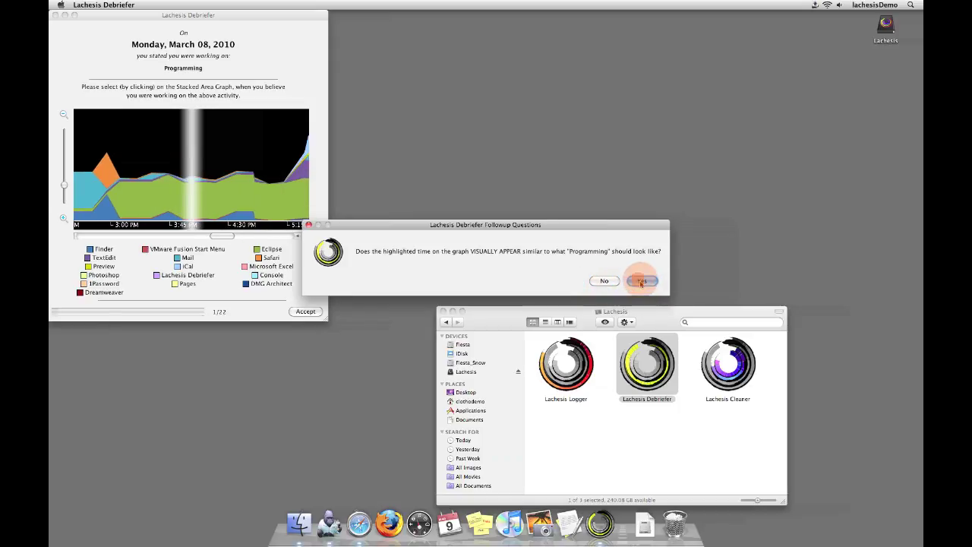
left_click(643, 282)
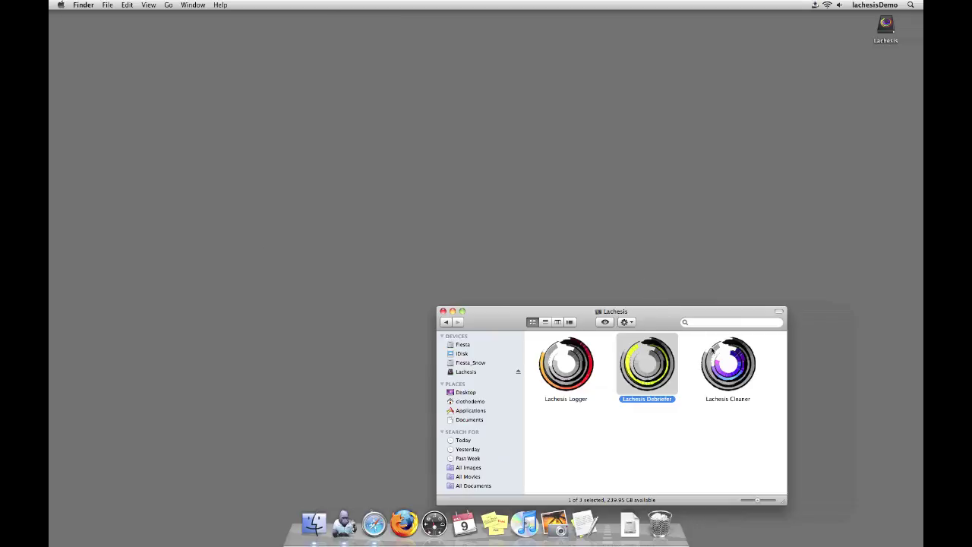
Launch Lachesis Cleaner, allowing the downloaded application to open, and compress the log files
double_click(742, 390)
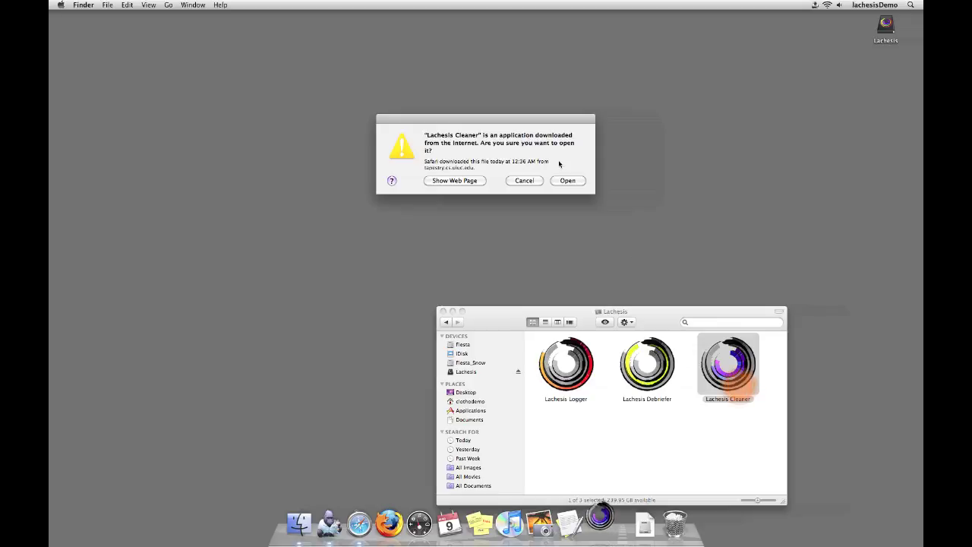
left_click(567, 180)
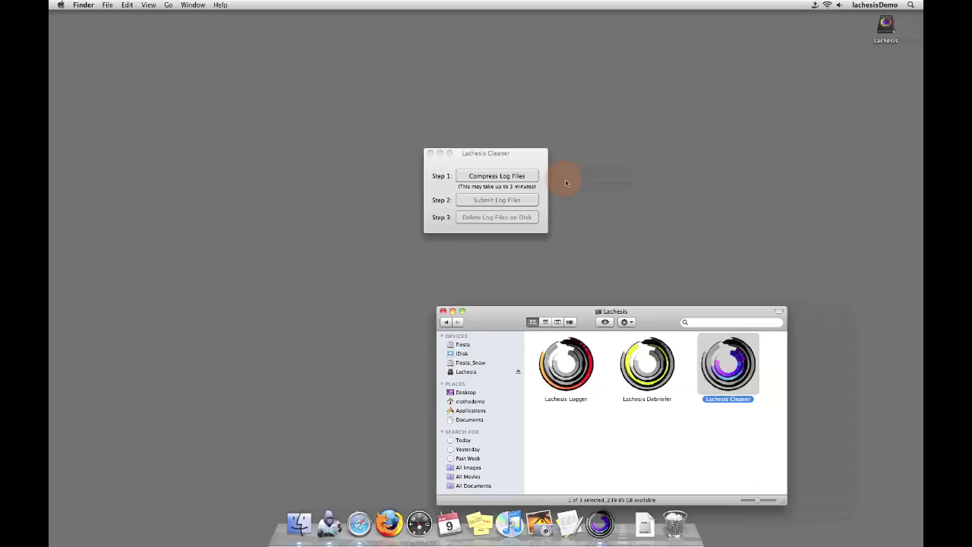
left_click(505, 180)
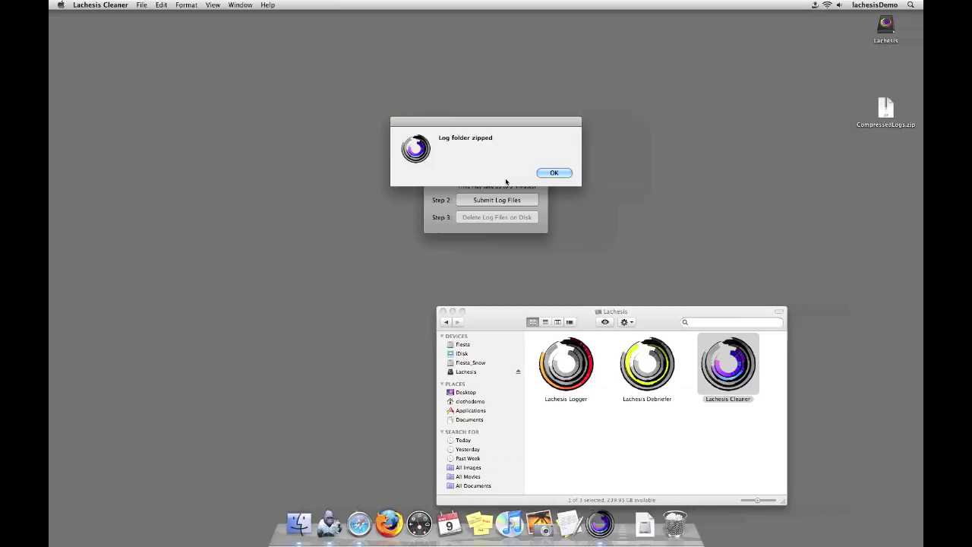
left_click(558, 174)
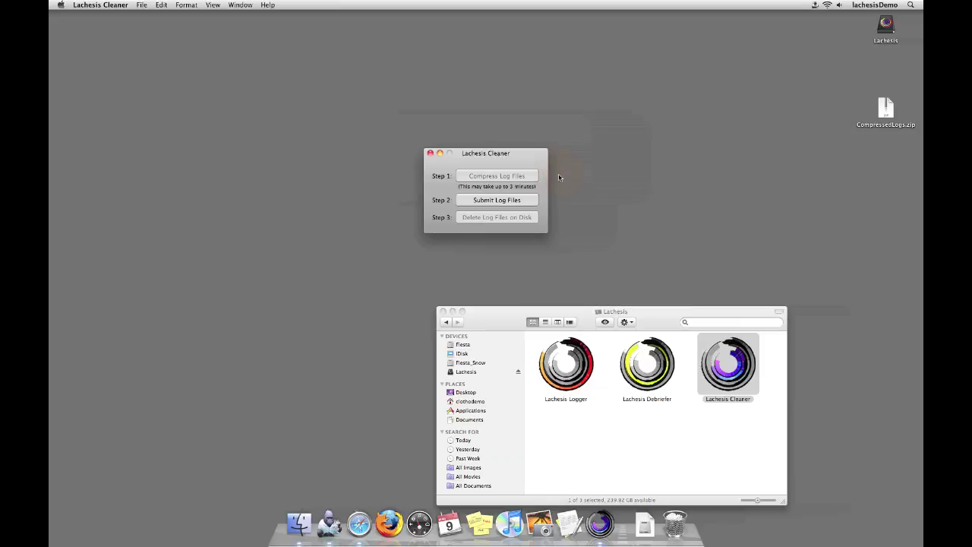
Open and close the log submission form, delete the log files and the logger's login item, and quit Lachesis Cleaner
left_click(518, 202)
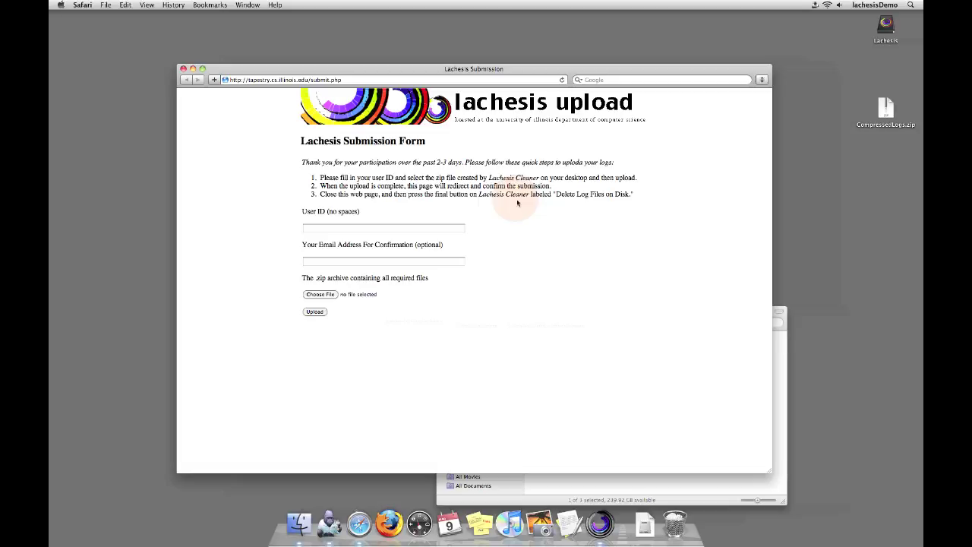
key("super+w")
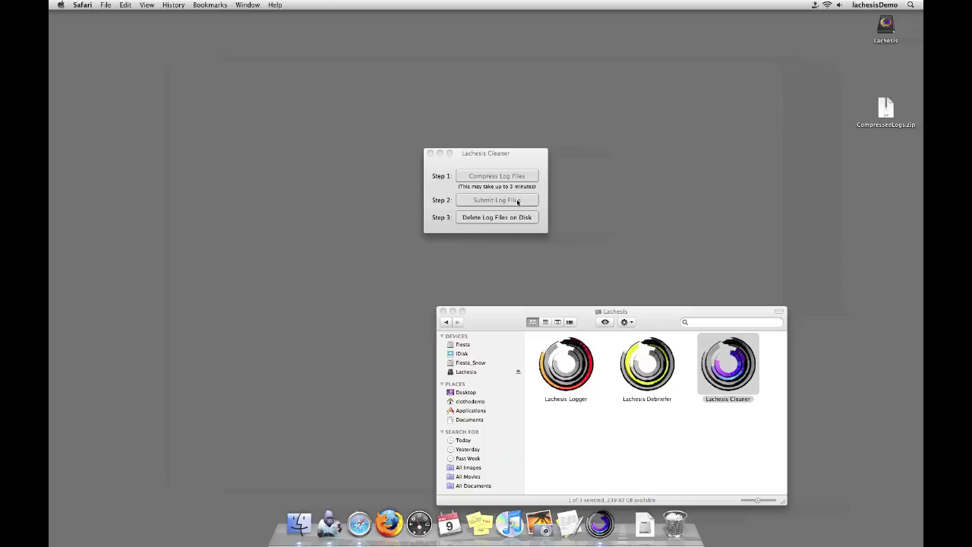
left_click(516, 218)
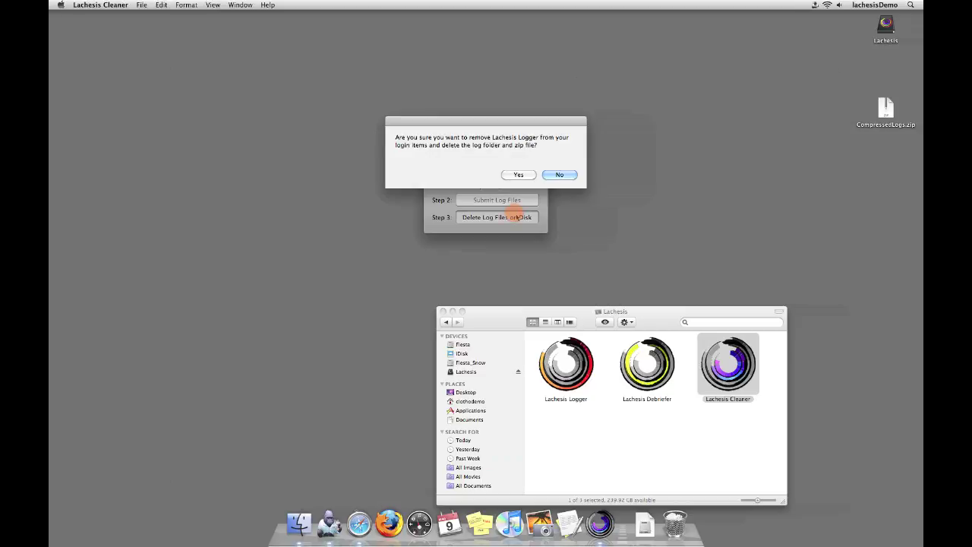
left_click(529, 176)
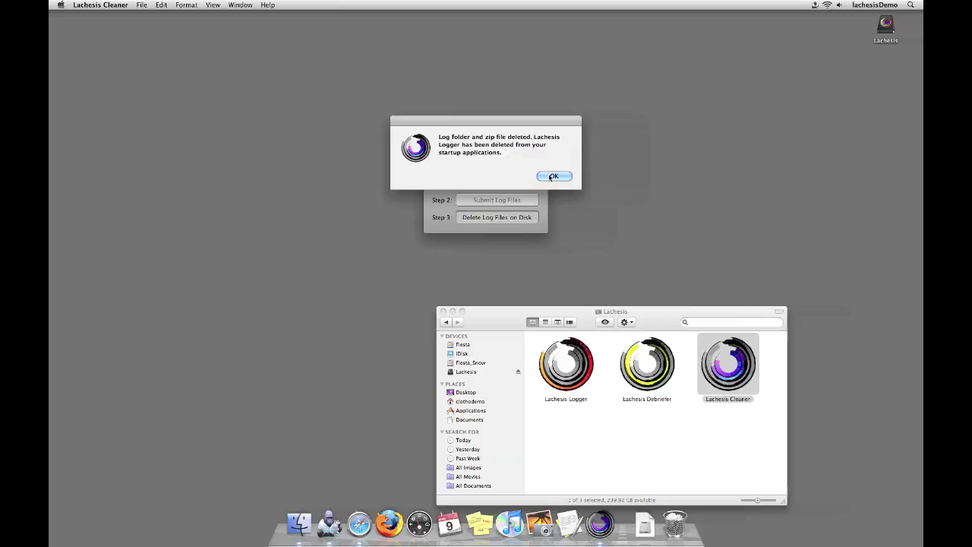
left_click(549, 176)
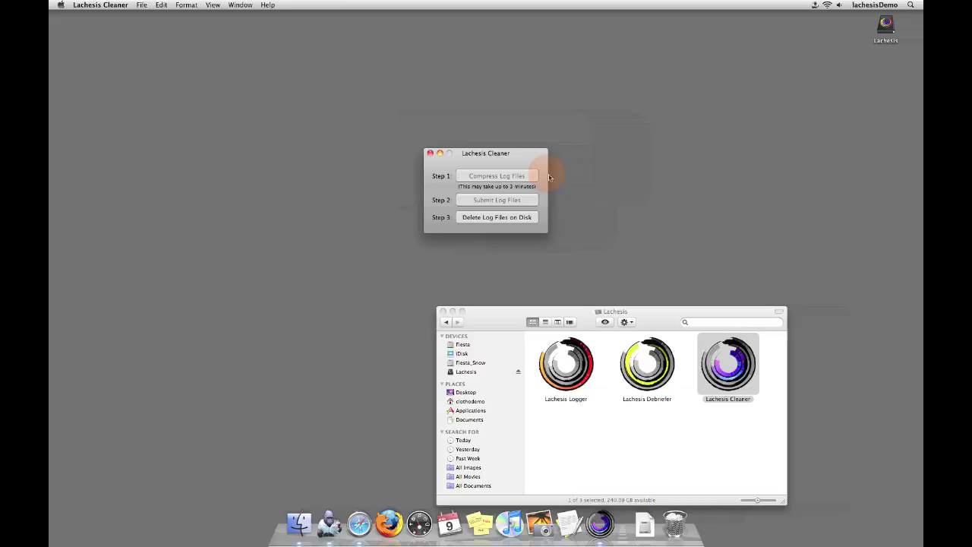
key("super+q")
Move the Lachesis folder from Applications to the Trash
left_click(483, 411)
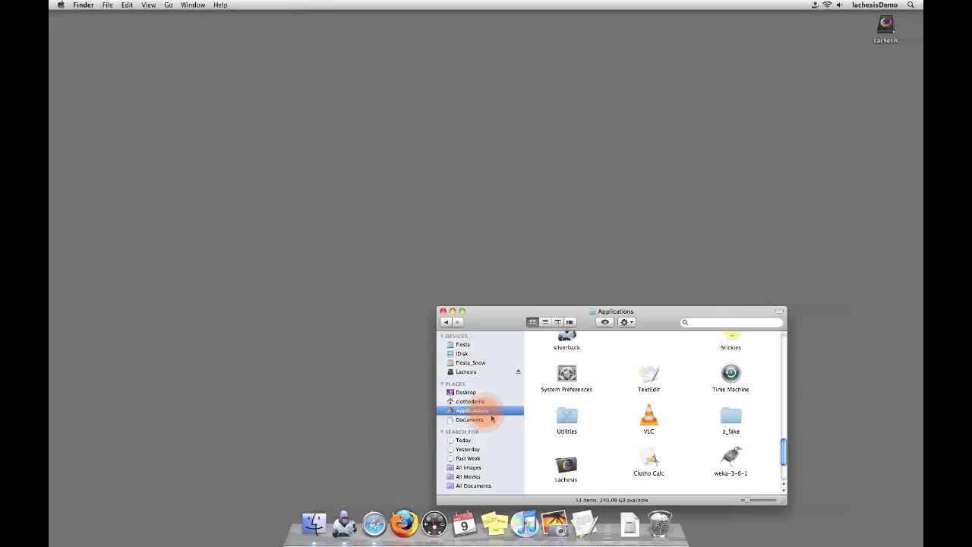
left_click(571, 469)
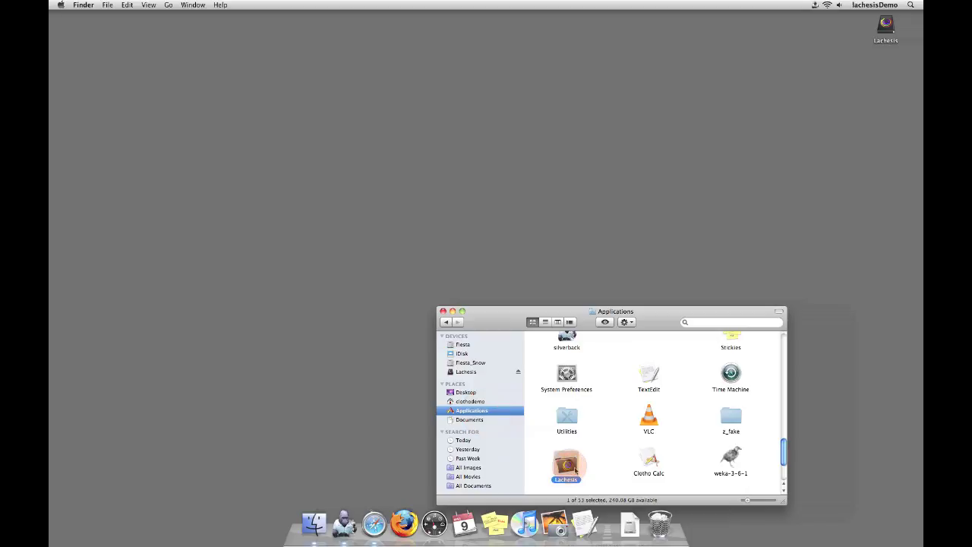
left_click_drag(575, 471, 659, 522)
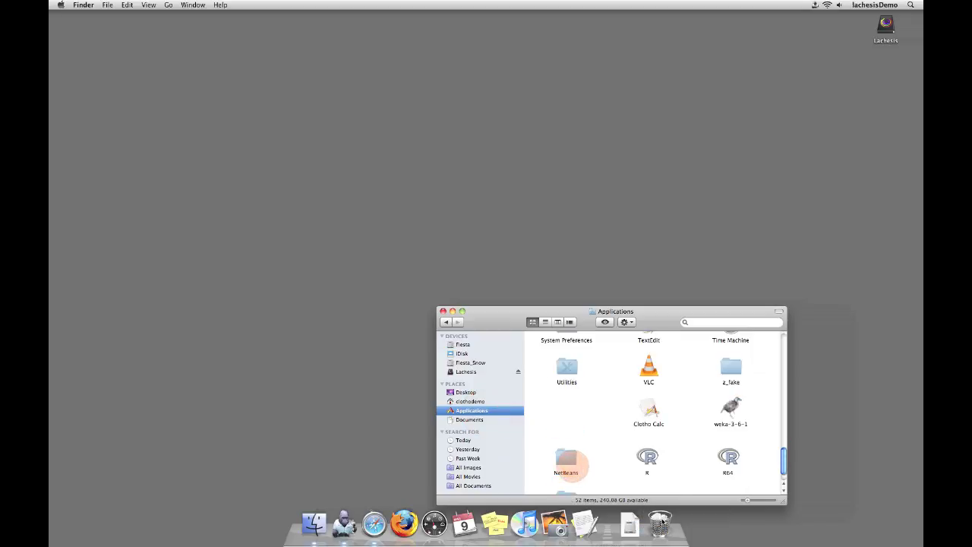